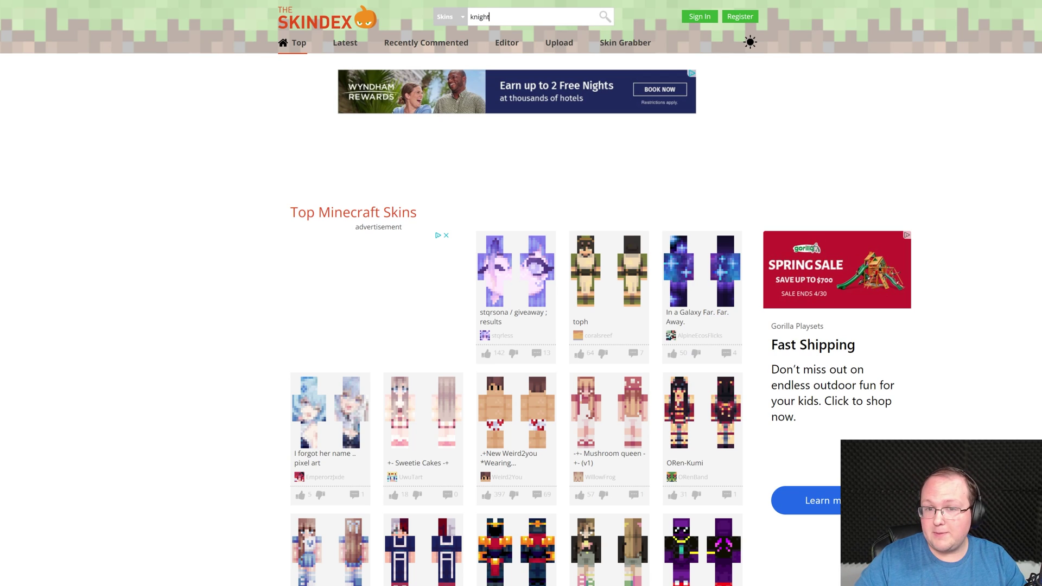
Search The Skindex for 'knight' and open the EnderenHD Human Knight skin page
key(Return)
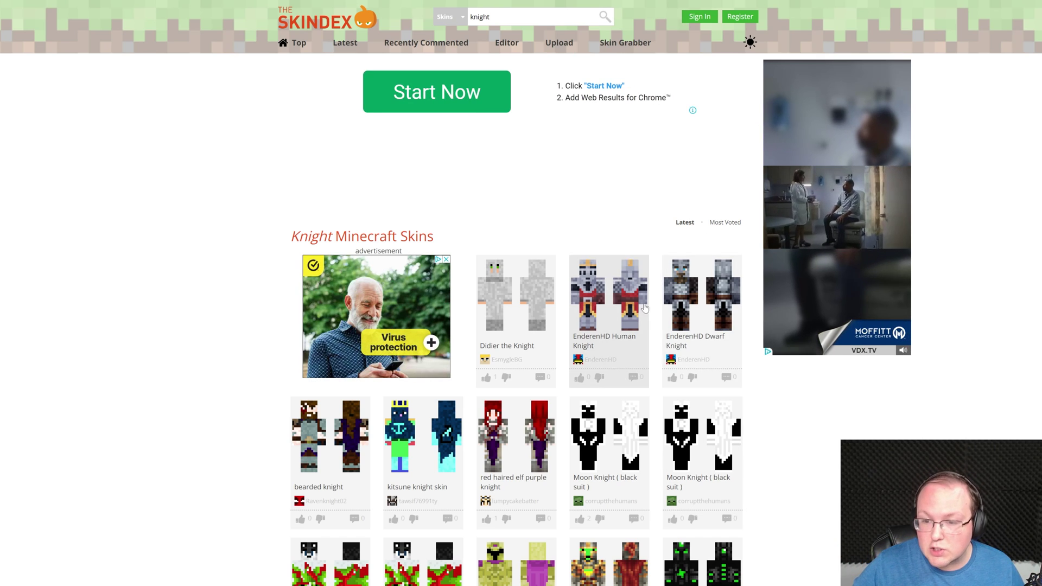
click(619, 341)
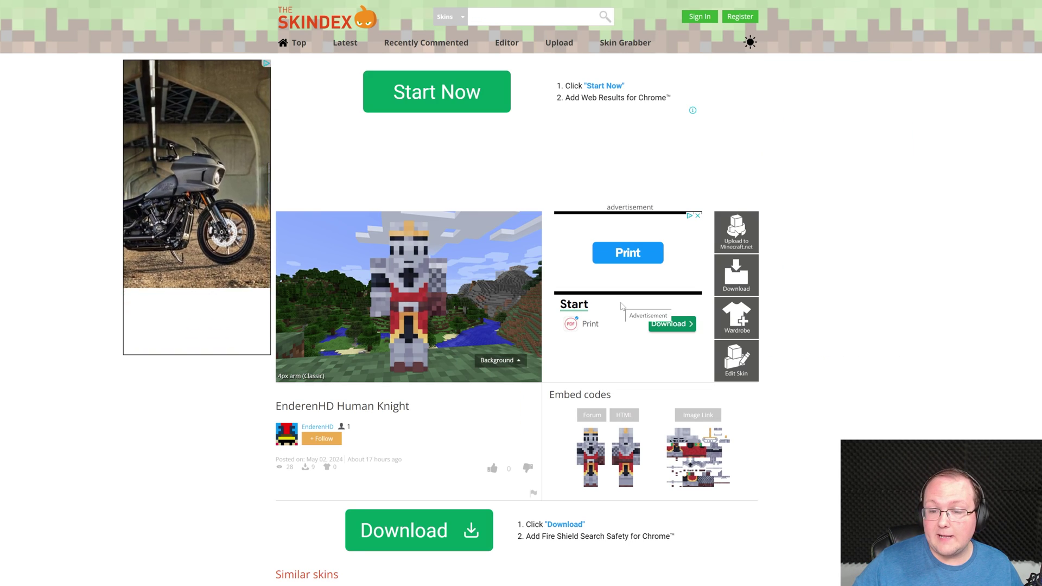
Skip the fake ad download and save the knight skin PNG to Downloads
click(741, 284)
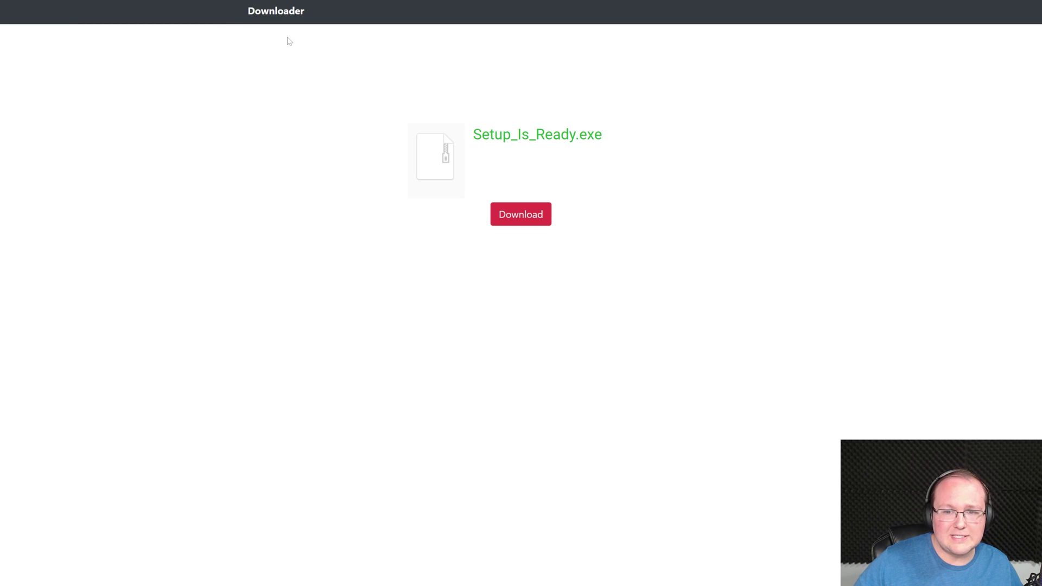
key(alt+Left)
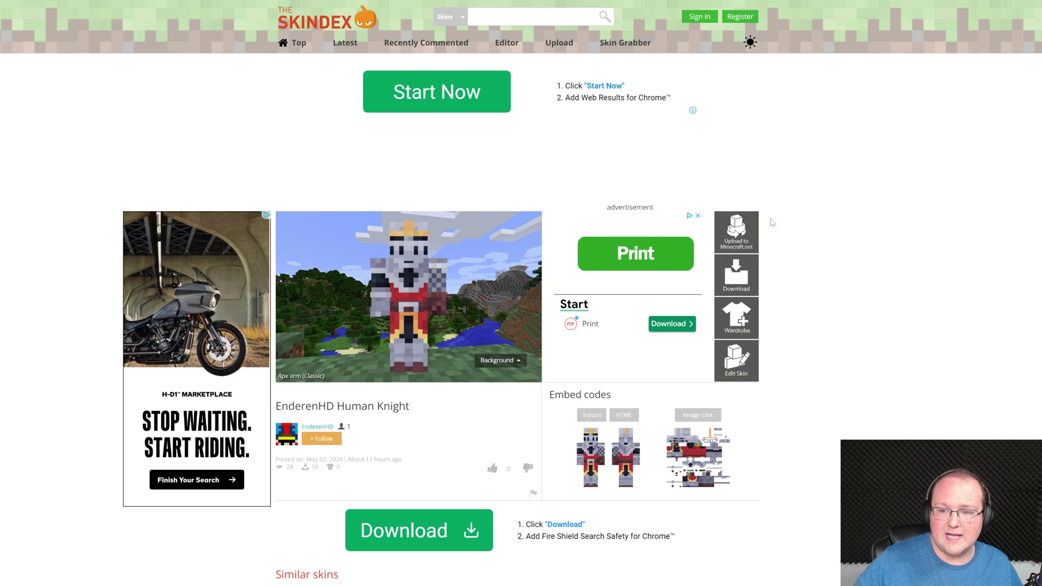
click(749, 270)
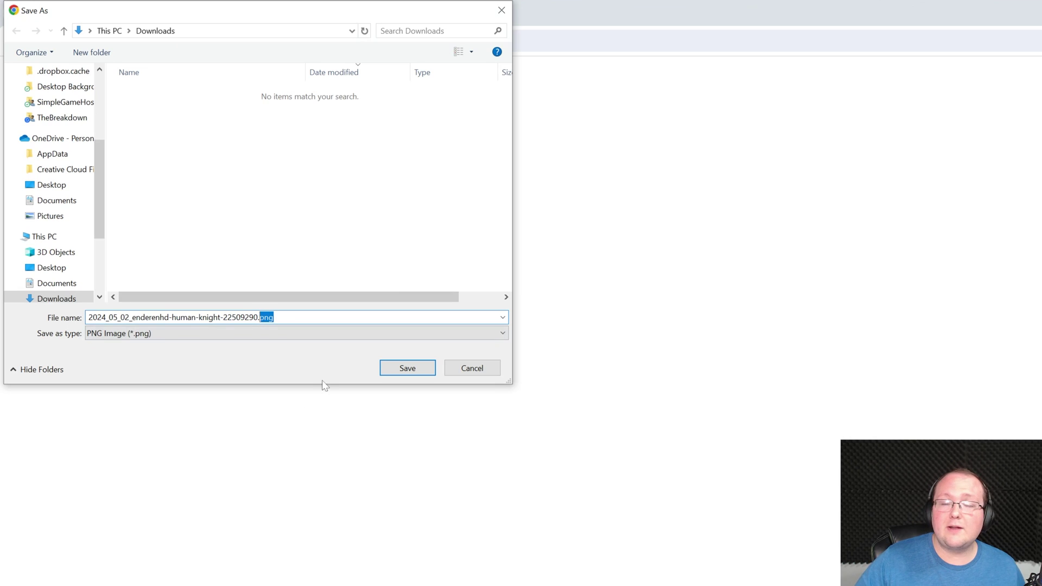
click(407, 368)
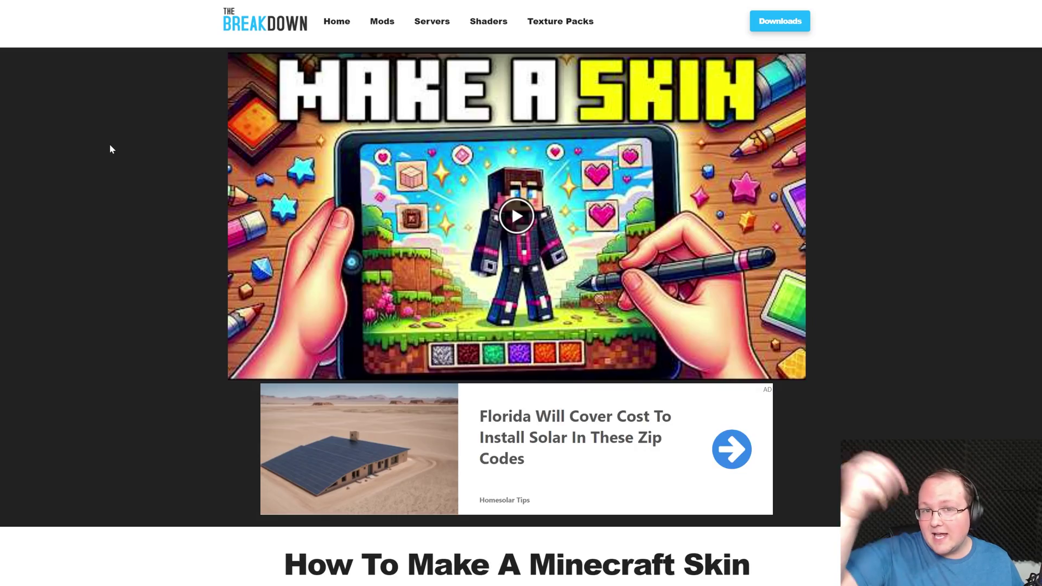
scroll(110, 148, down, 10)
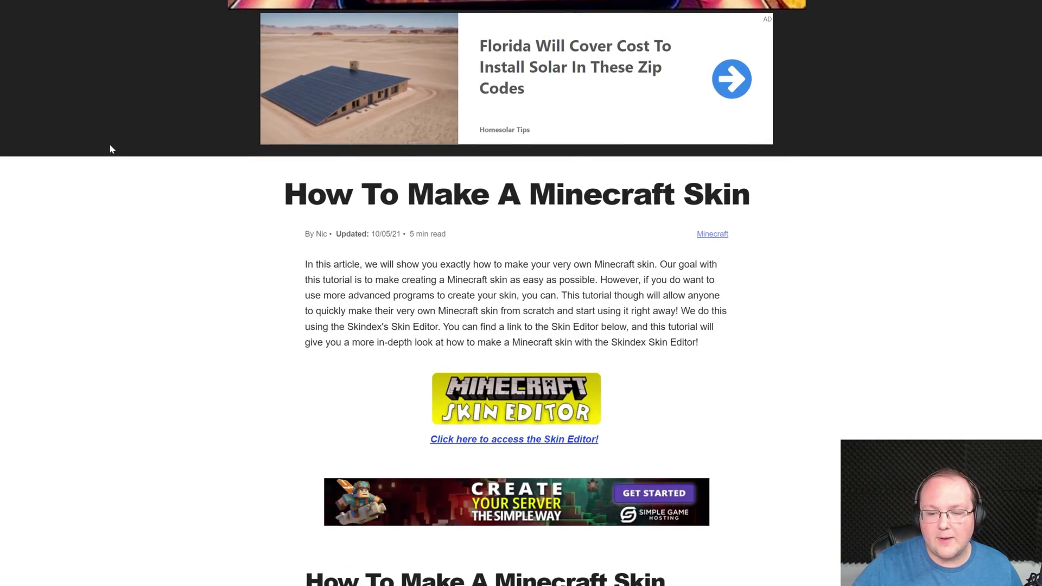
scroll(114, 152, down, 20)
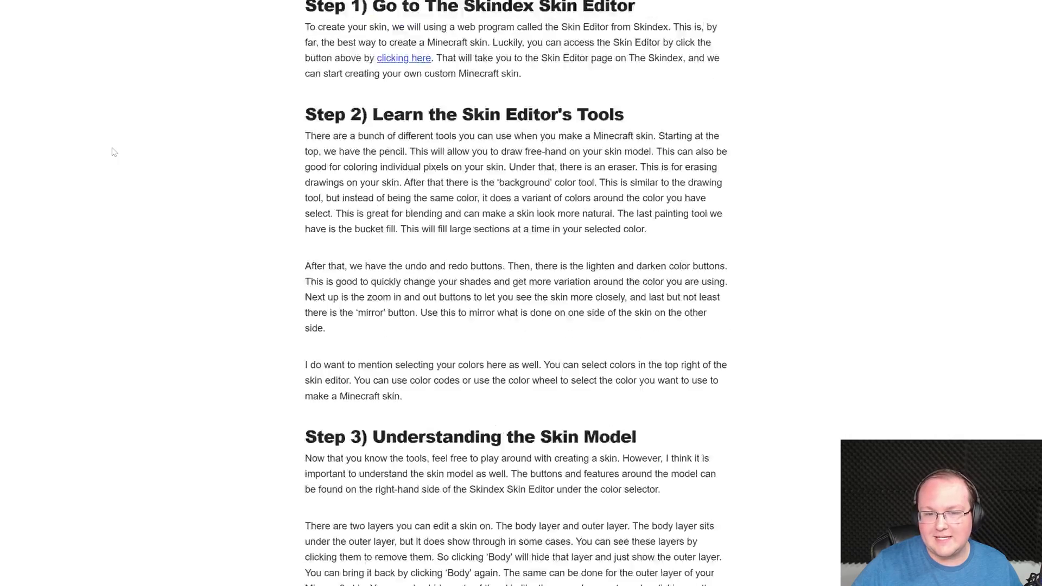
scroll(114, 155, up, 20)
scroll(114, 155, up, 8)
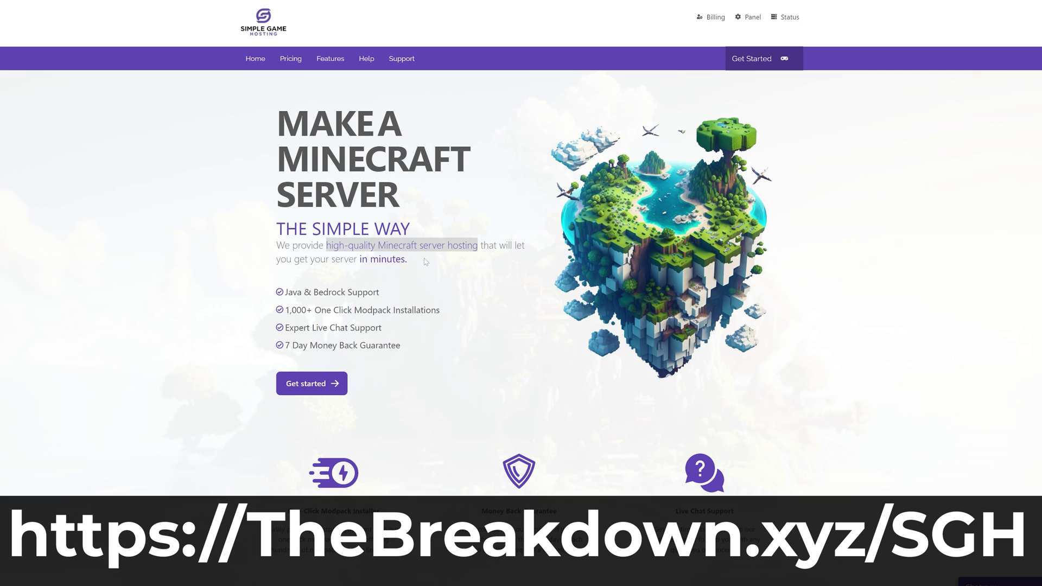
Search the hosting site's modpacks for Pixelmon
scroll(408, 332, down, 4)
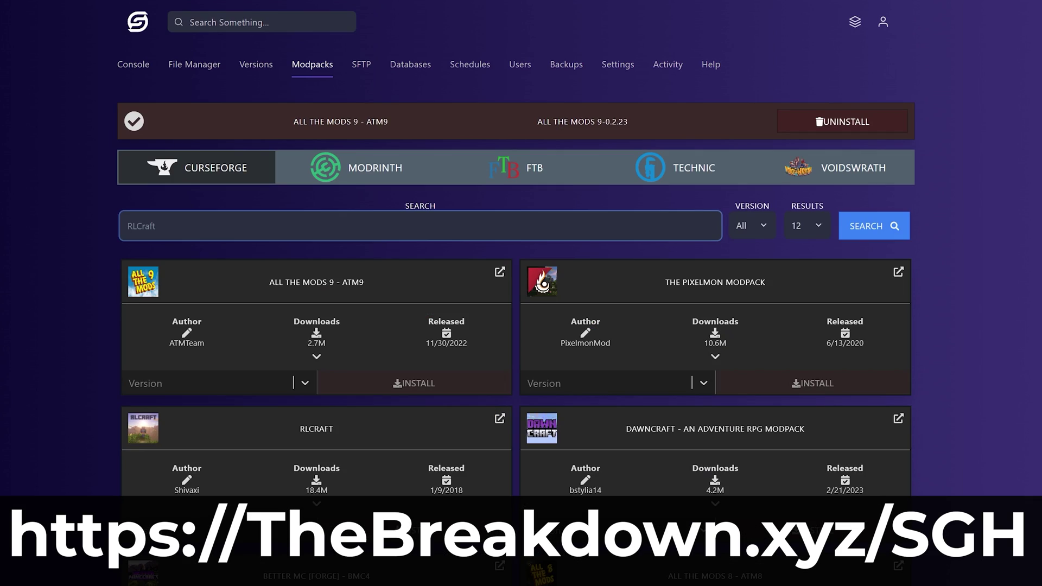
text(Pixelmon)
key(Return)
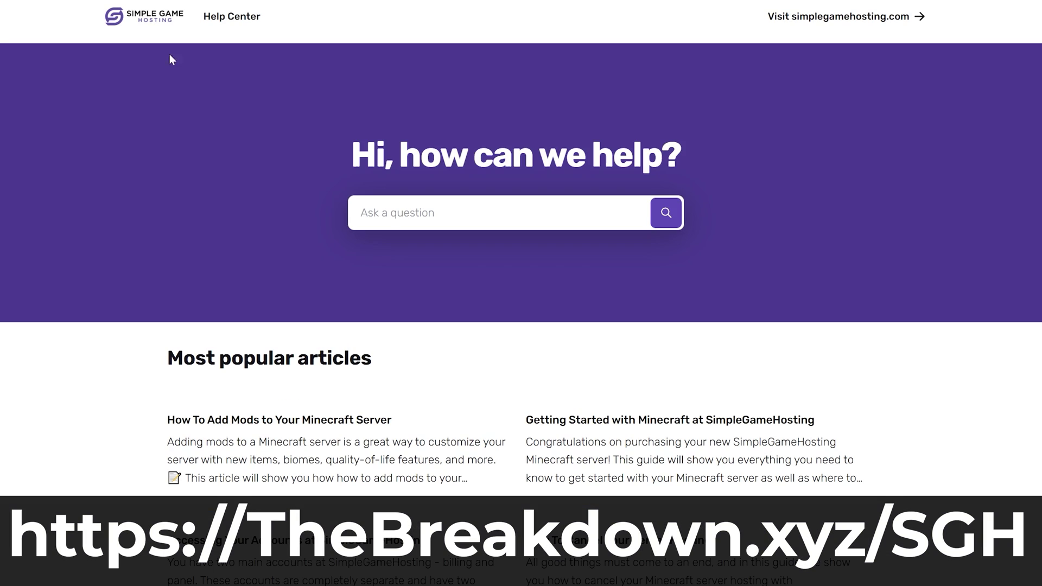
Open the How To Add Mods article, pick Forge 1.20.2, then switch to the Minecraft Launcher
click(171, 419)
scroll(516, 293, down, 15)
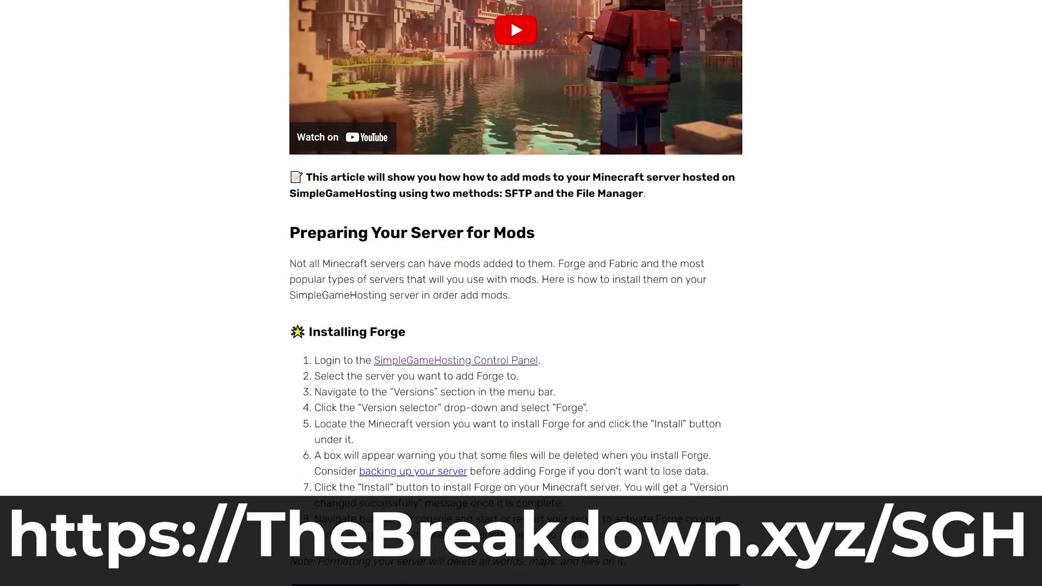
scroll(516, 293, down, 20)
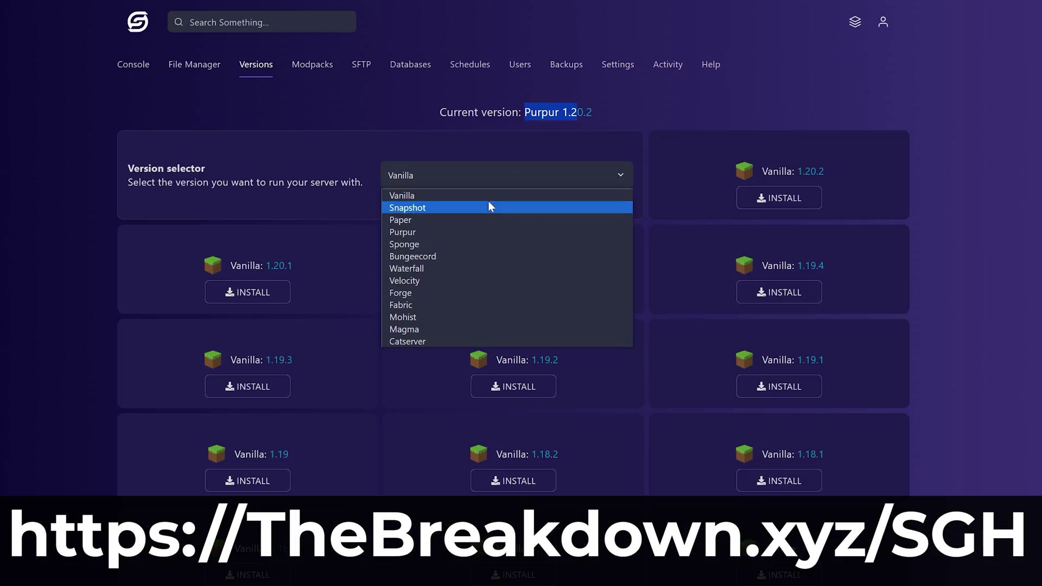
click(474, 292)
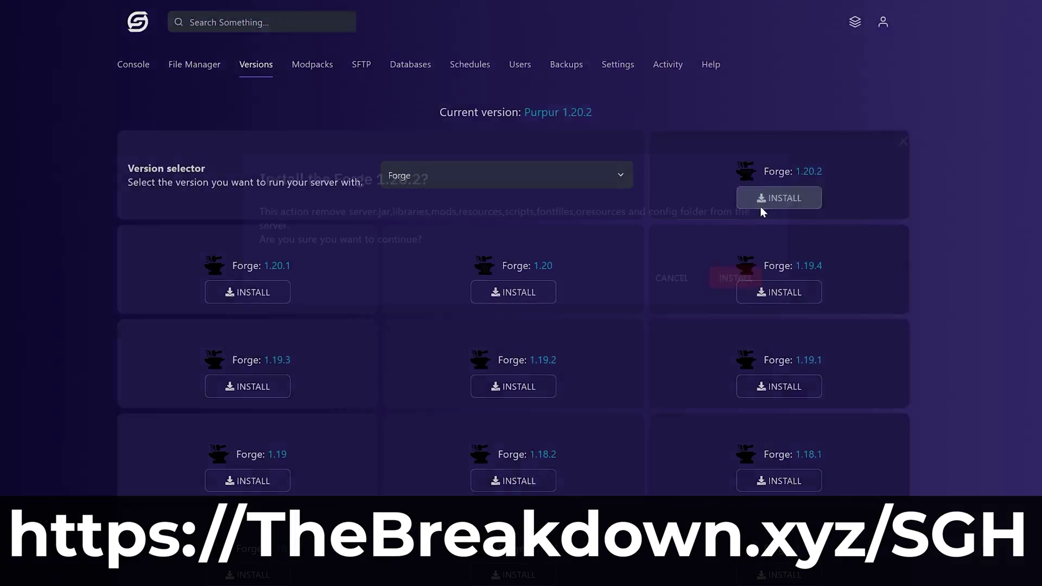
click(765, 198)
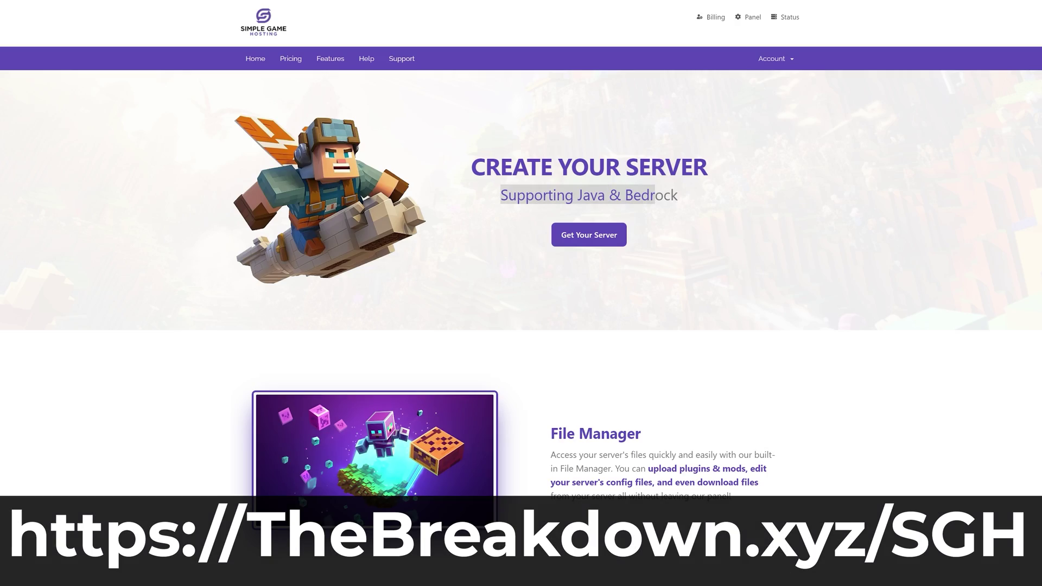
scroll(434, 241, down, 10)
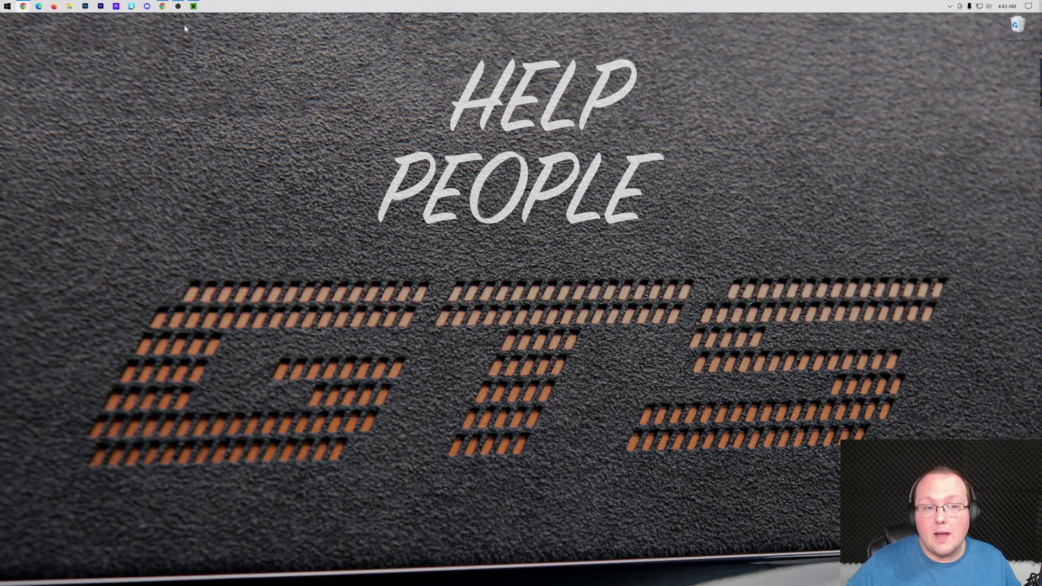
click(194, 6)
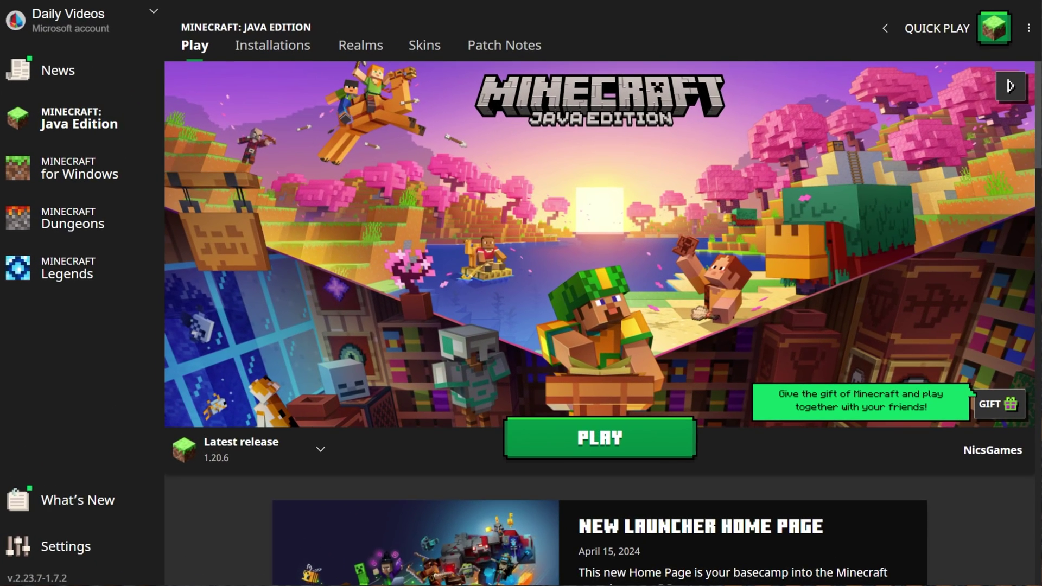
Apply the blonde Kai skin from the Skins library, then scroll the library back to the top
click(418, 47)
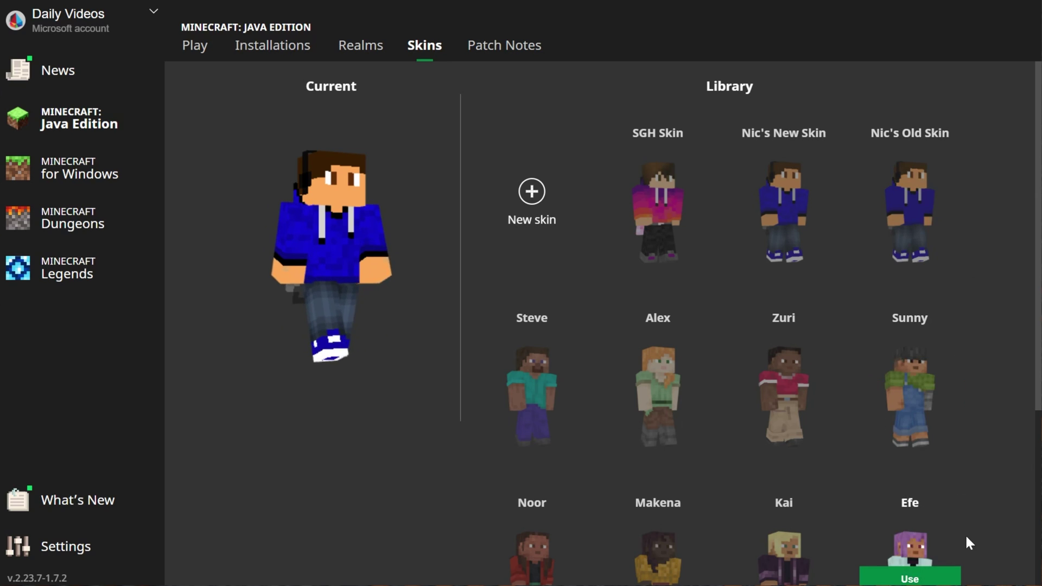
scroll(1002, 352, down, 4)
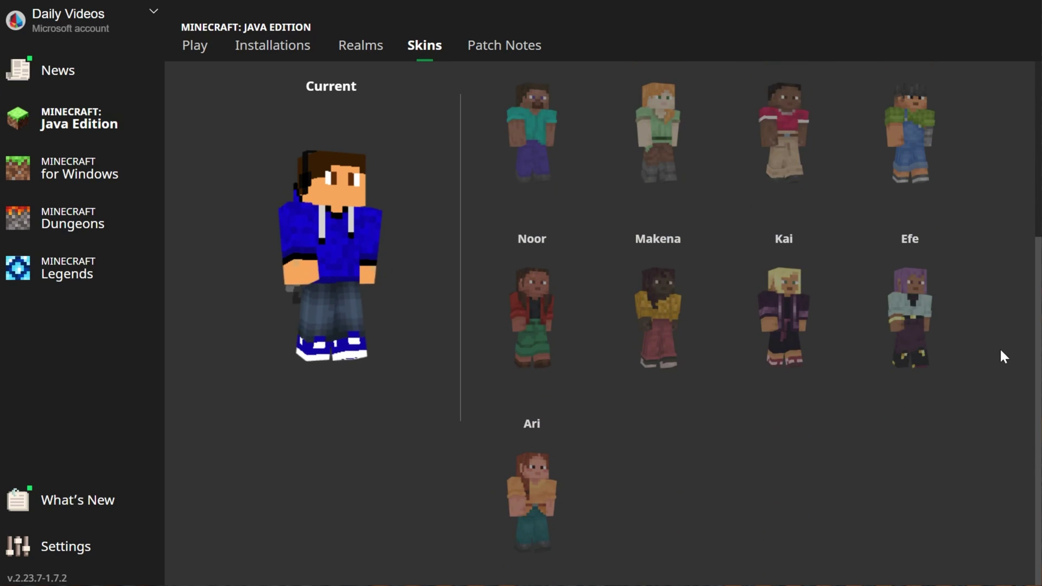
click(804, 319)
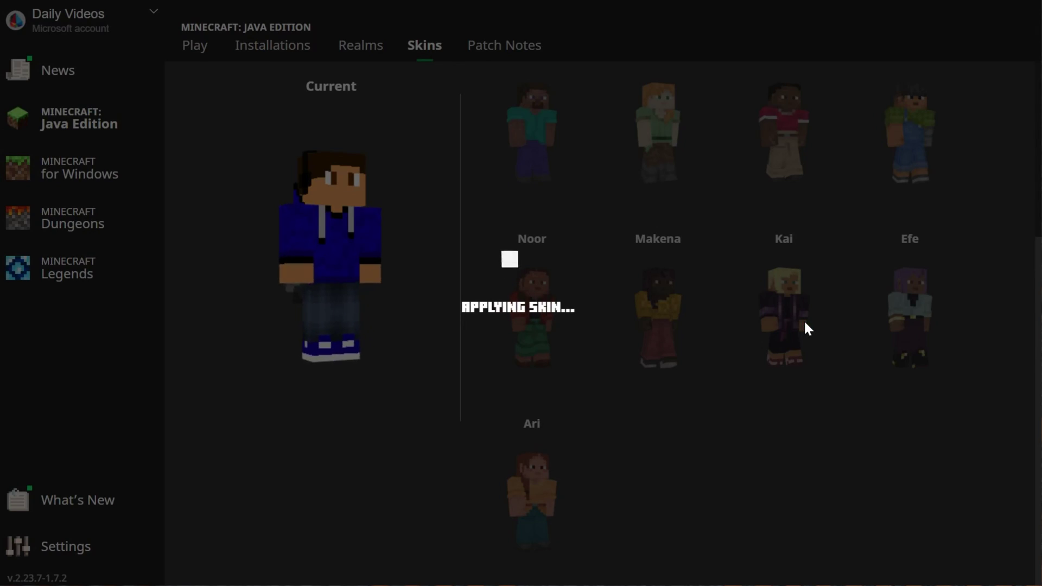
scroll(637, 320, up, 2)
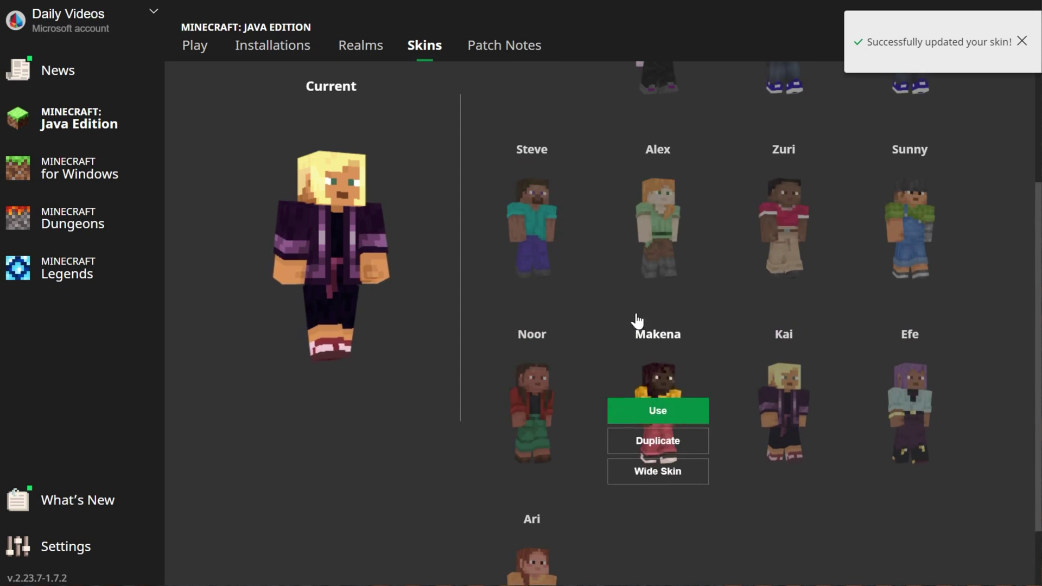
scroll(637, 321, up, 3)
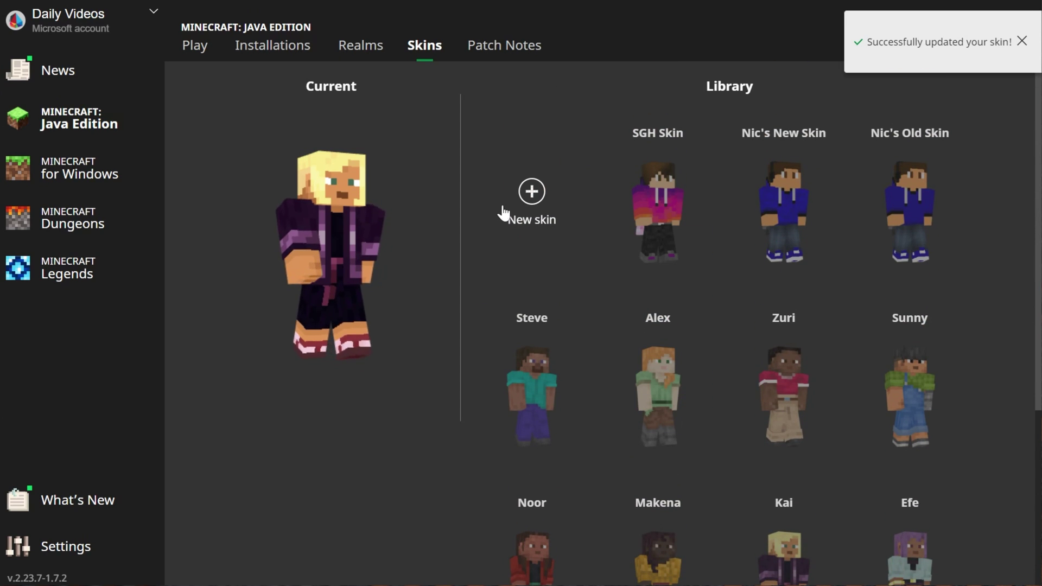
Create a new wide-model skin named 'Knight' using the downloaded knight PNG
click(531, 192)
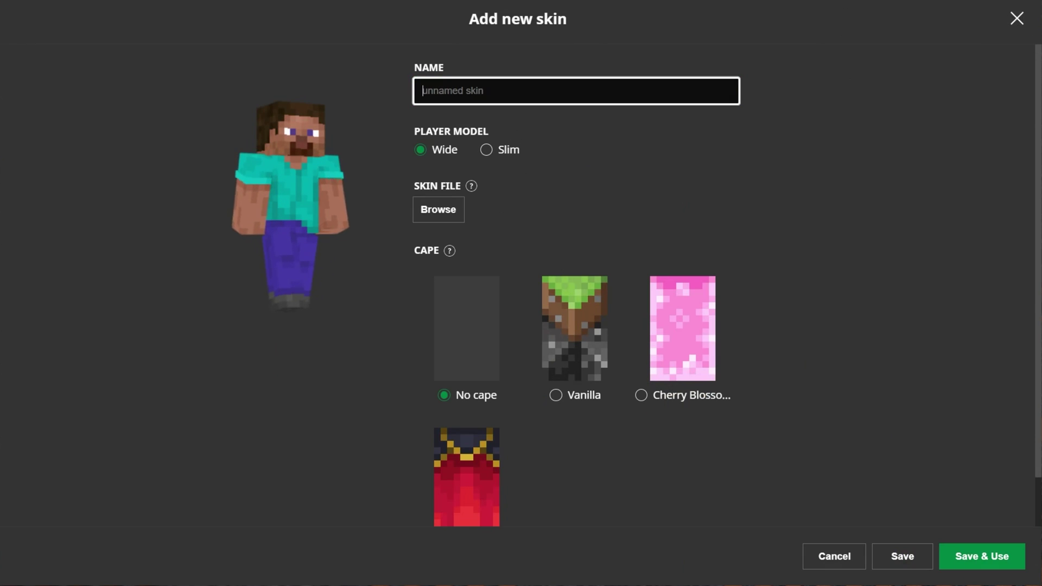
text(Knight)
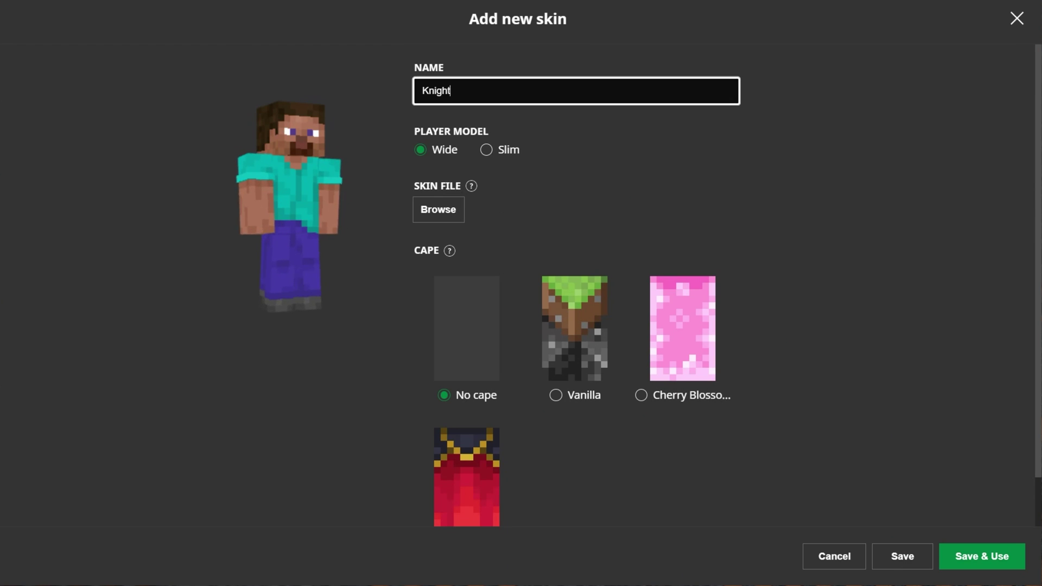
click(497, 151)
click(451, 151)
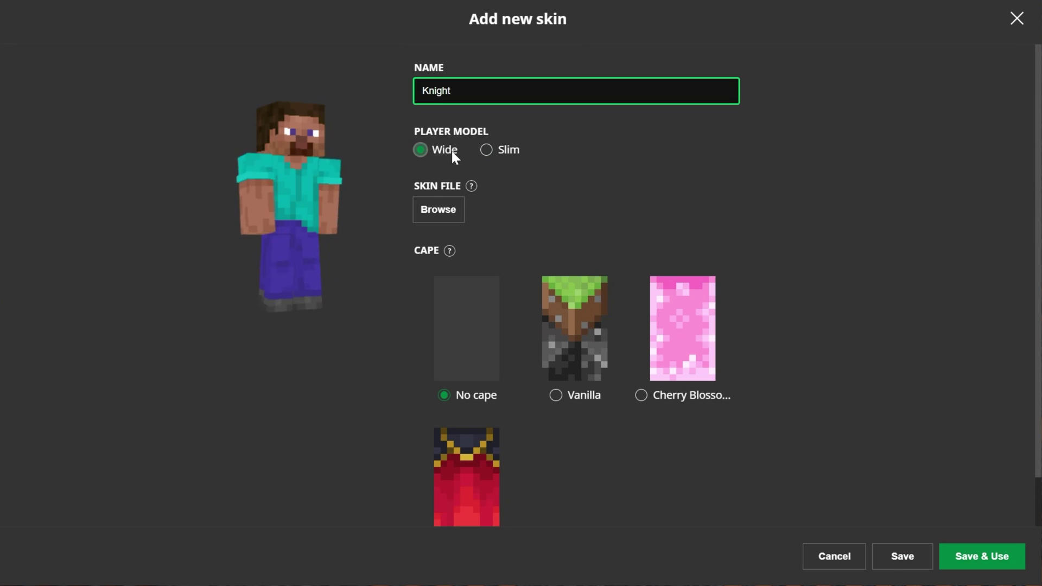
click(452, 204)
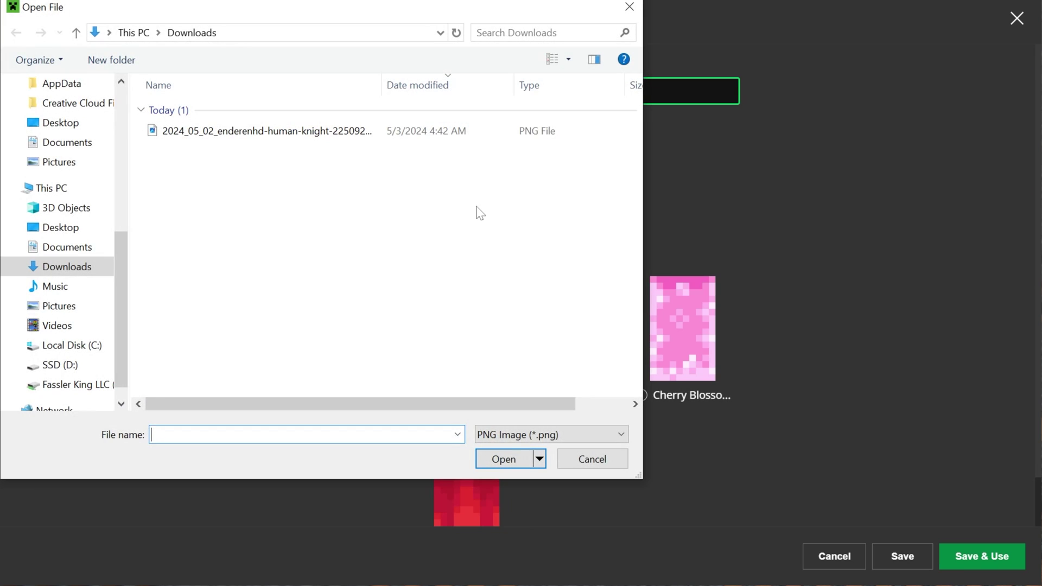
click(348, 137)
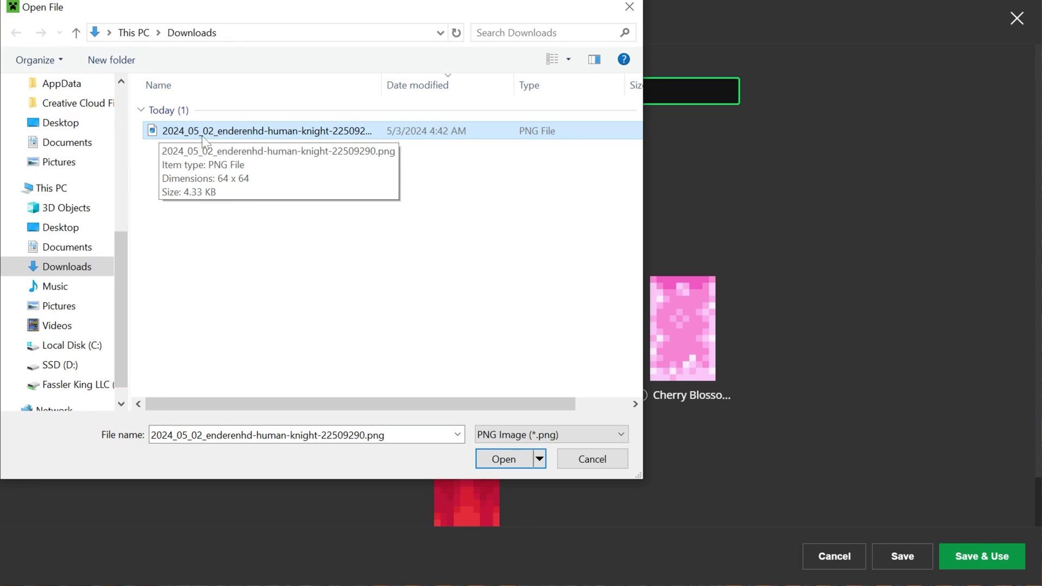
double_click(204, 132)
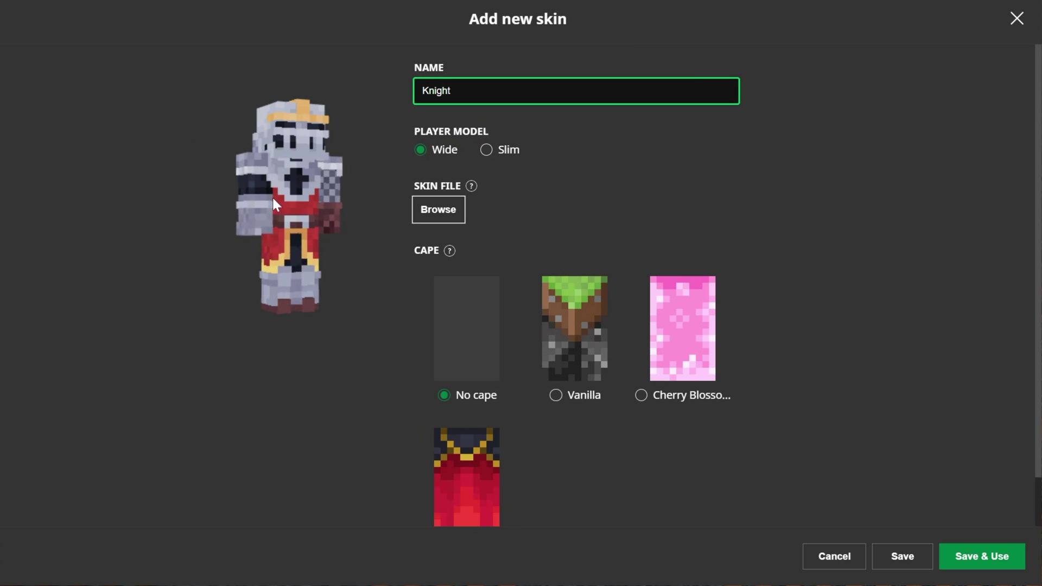
Give the Knight skin the red cape and save it to the library
click(480, 456)
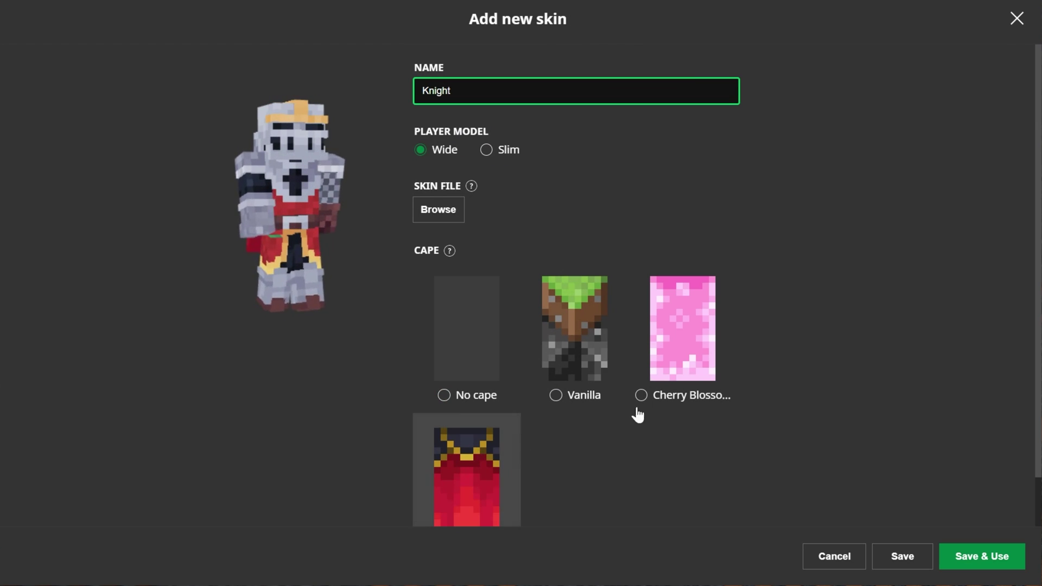
scroll(632, 417, down, 1)
scroll(575, 315, up, 1)
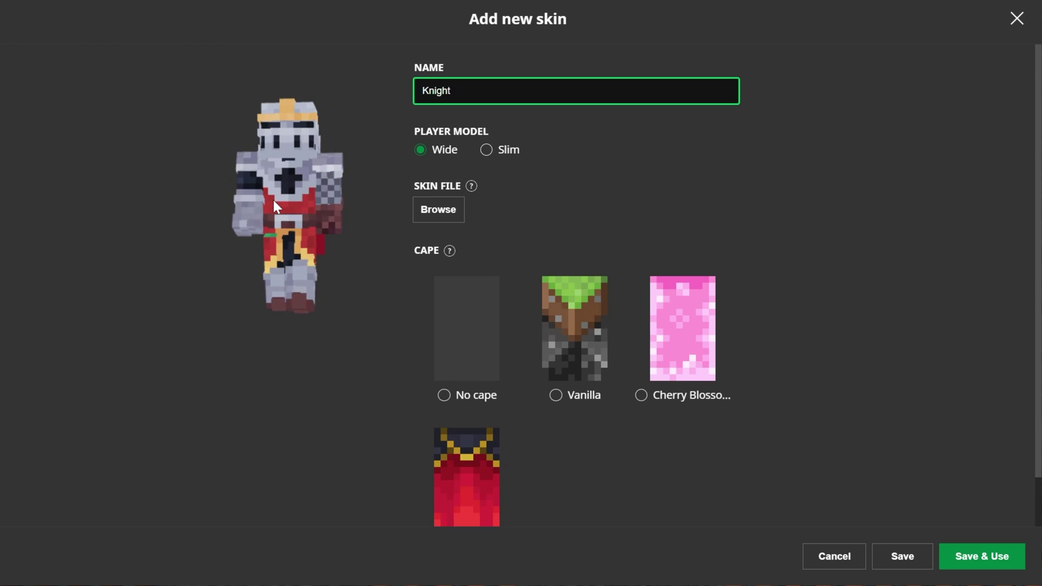
click(899, 557)
Wear the Knight skin and launch the game from the Play page
mouse_move(698, 439)
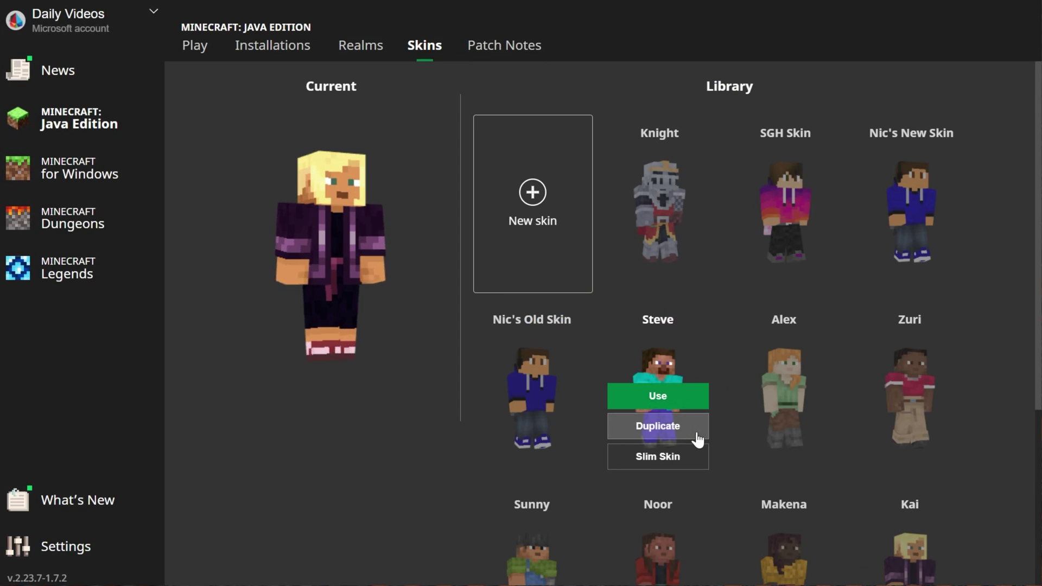
mouse_move(671, 136)
click(673, 229)
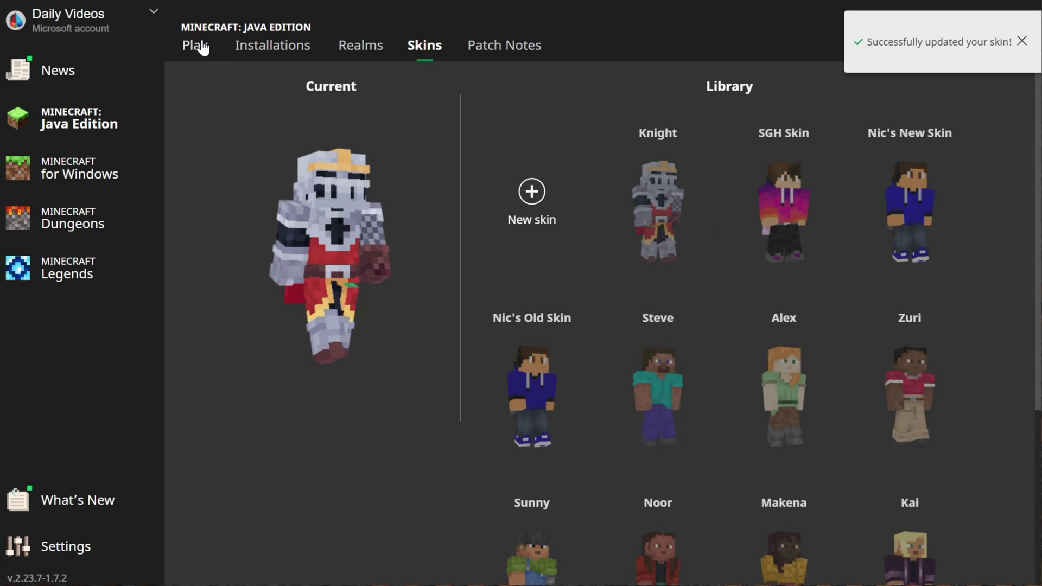
click(201, 47)
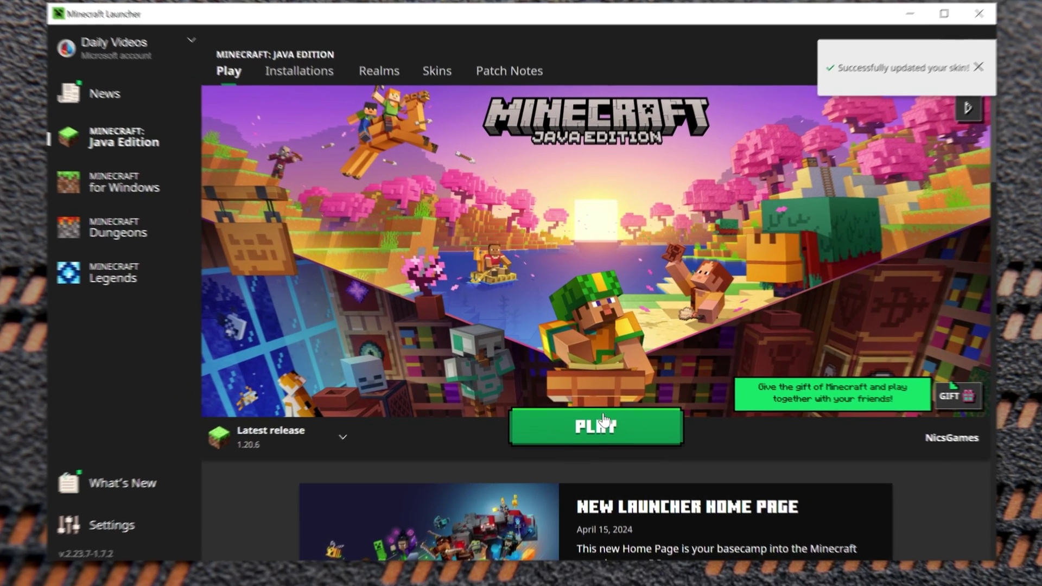
click(597, 434)
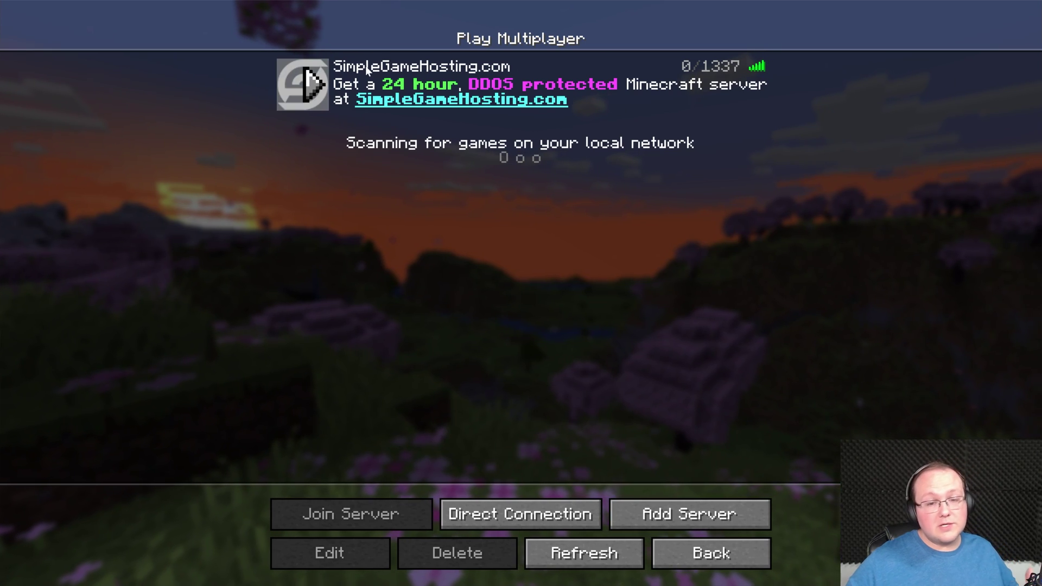
Join the SimpleGameHosting.com server, set field of view to 71, and pause the game
double_click(366, 66)
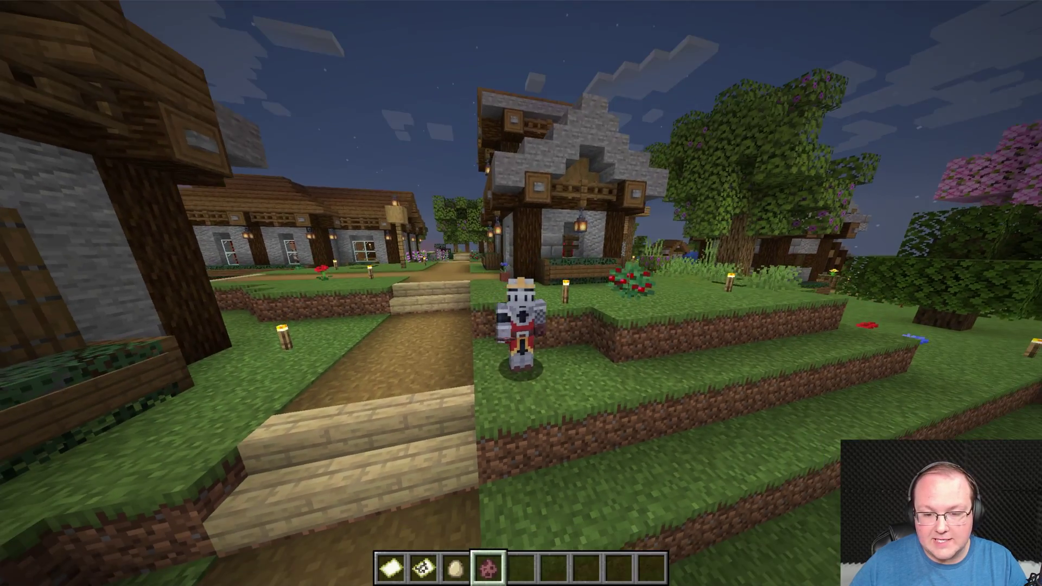
key(Escape)
click(480, 308)
drag(408, 64, 395, 69)
key(Escape)
key(Escape)
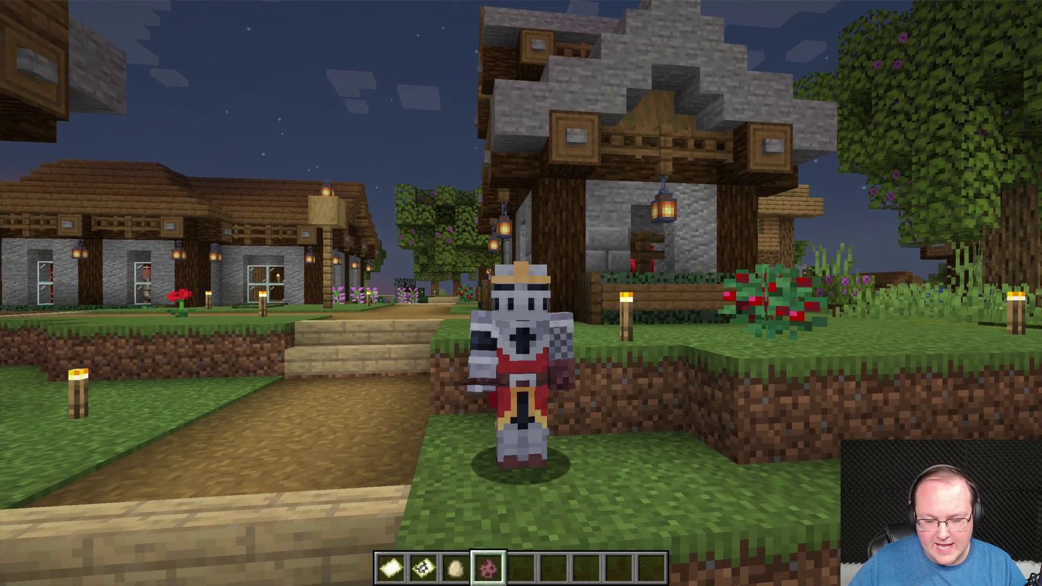
key(Escape)
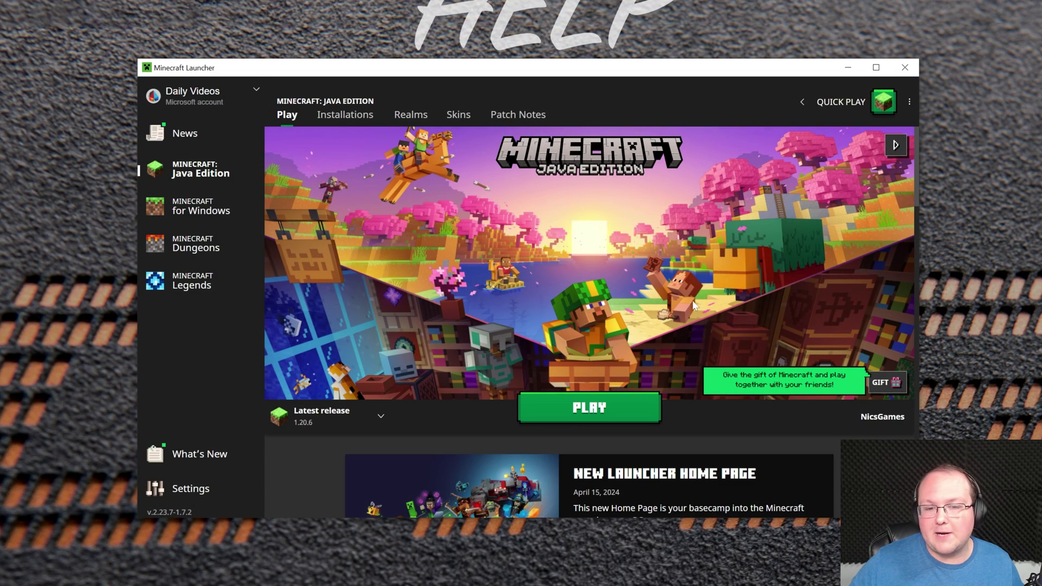
Make the blue hoodie skin current again and return to the Play page
click(455, 116)
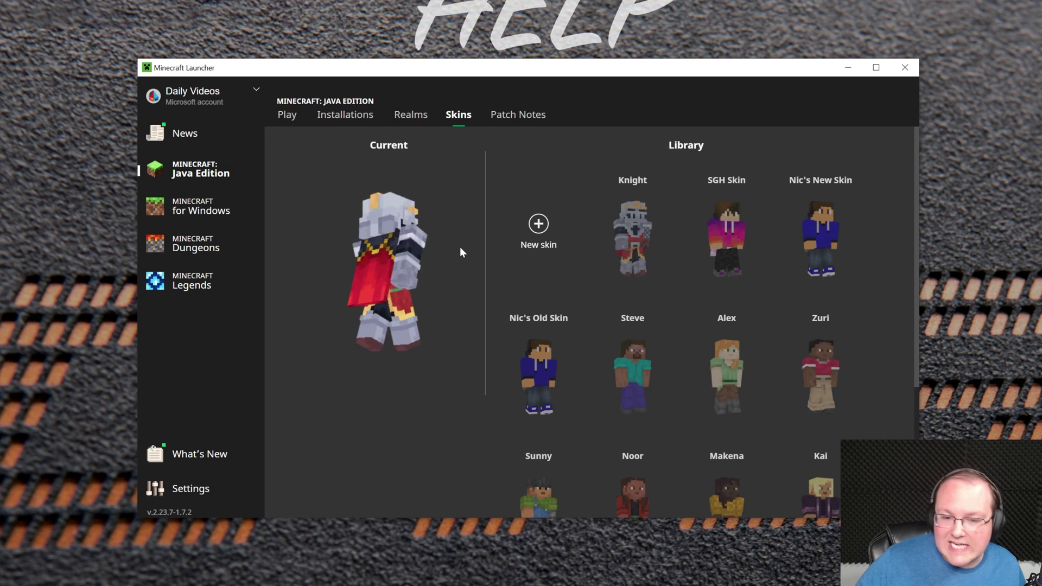
click(831, 258)
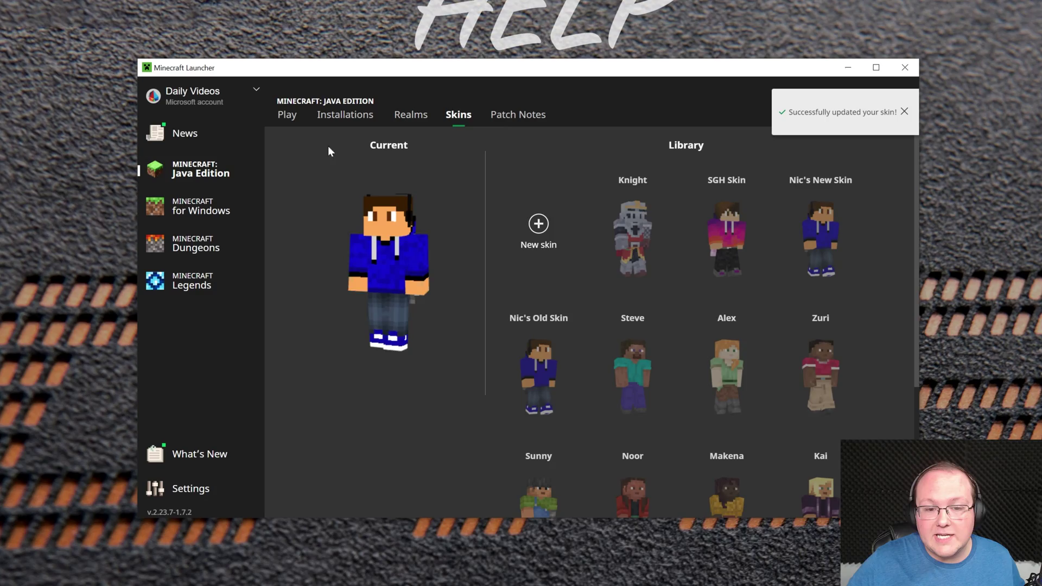
click(292, 116)
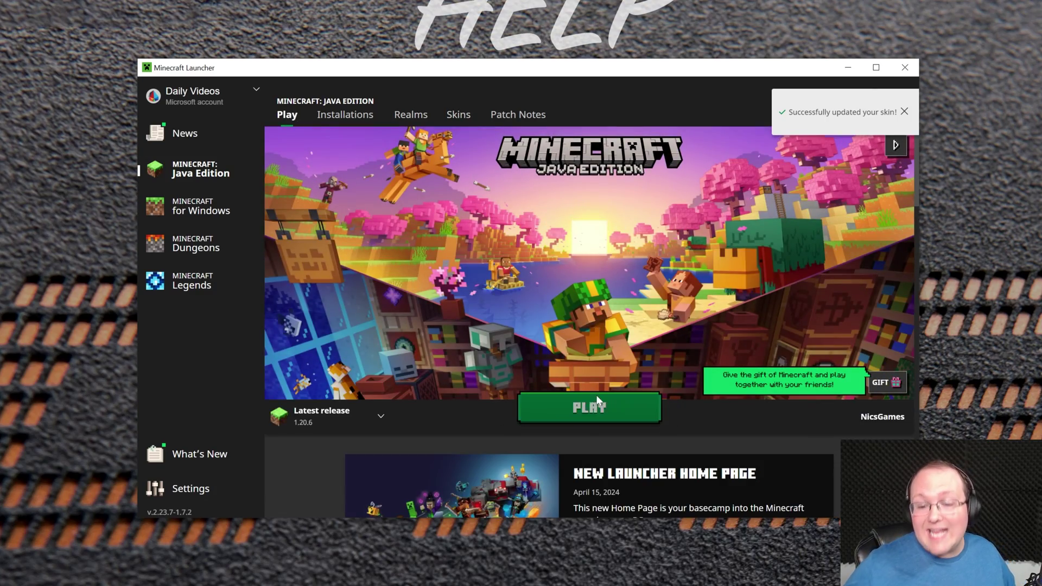